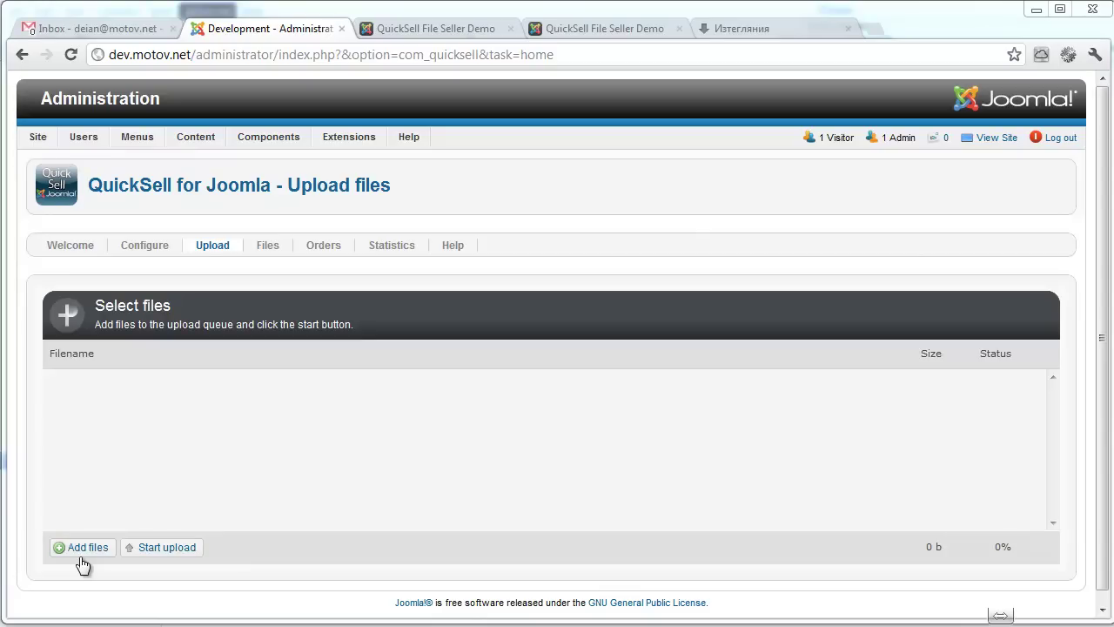
# - Look over the QuickSell configuration settings, then return to the file upload page
pyautogui.click(148, 247)
pyautogui.scroll(-2, 189, 439)
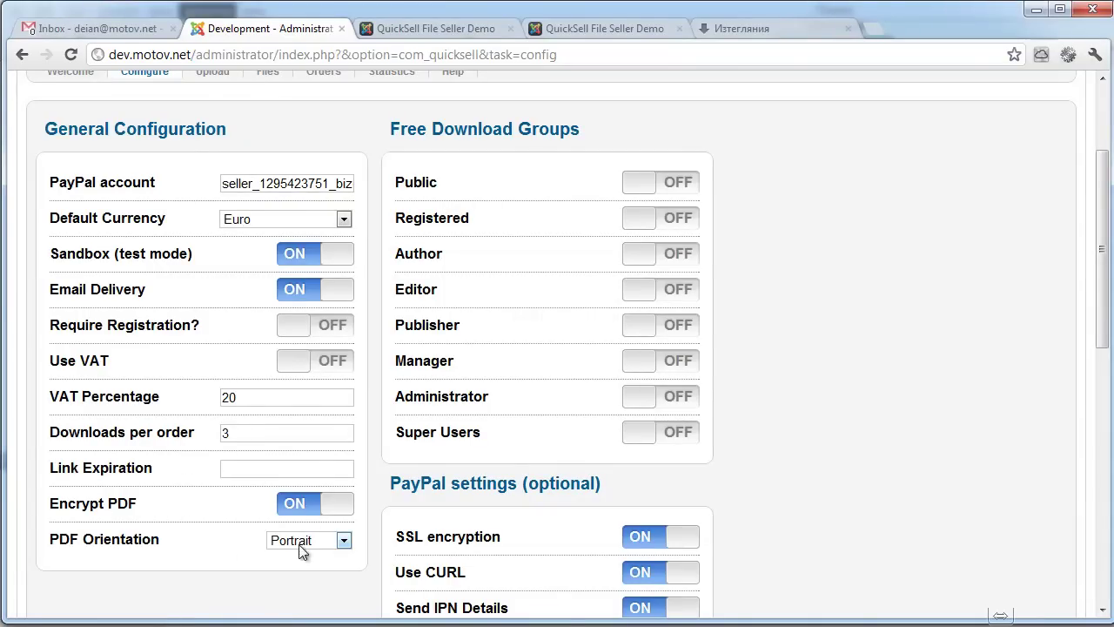
pyautogui.scroll(2, 270, 522)
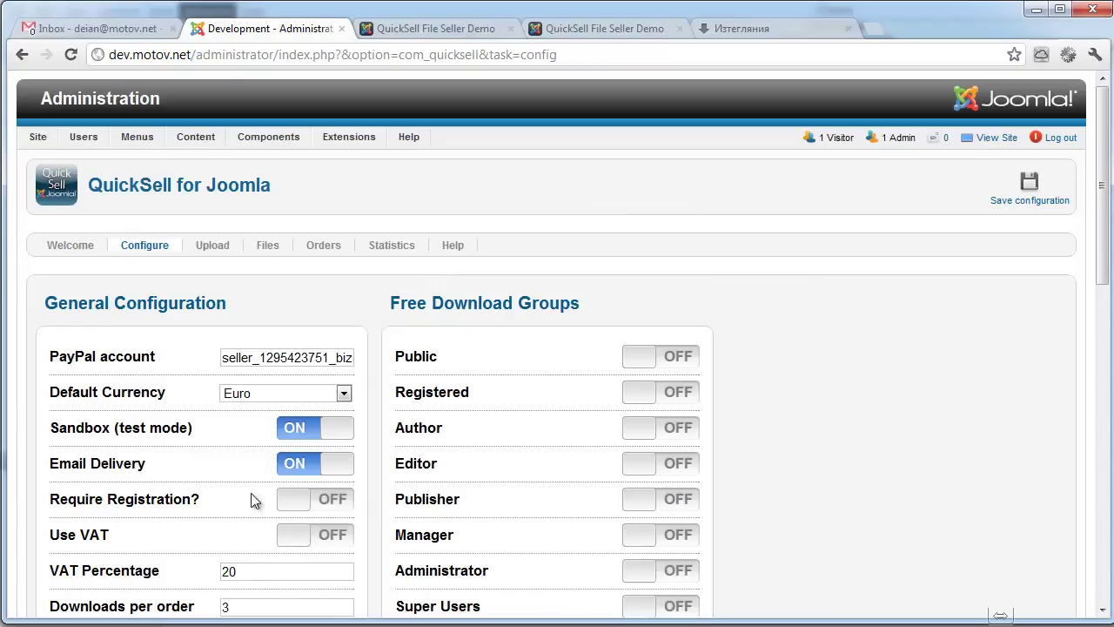
pyautogui.click(213, 247)
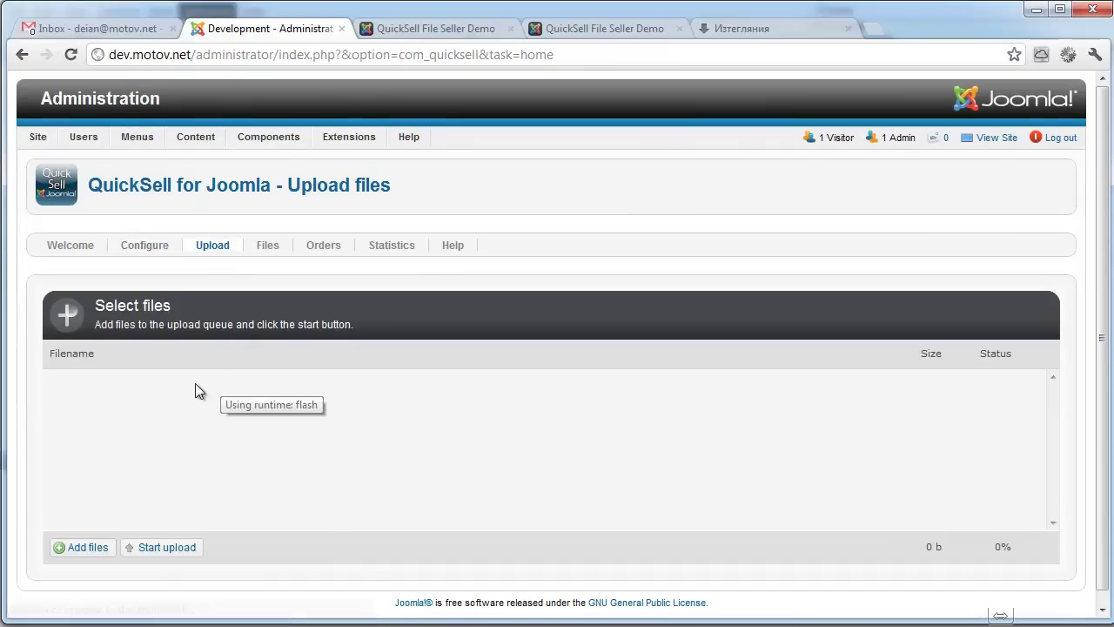
# - Upload cv.pdf (403 KB) so it joins the Files list as the sixth sellable item
pyautogui.click(80, 548)
pyautogui.doubleClick(187, 190)
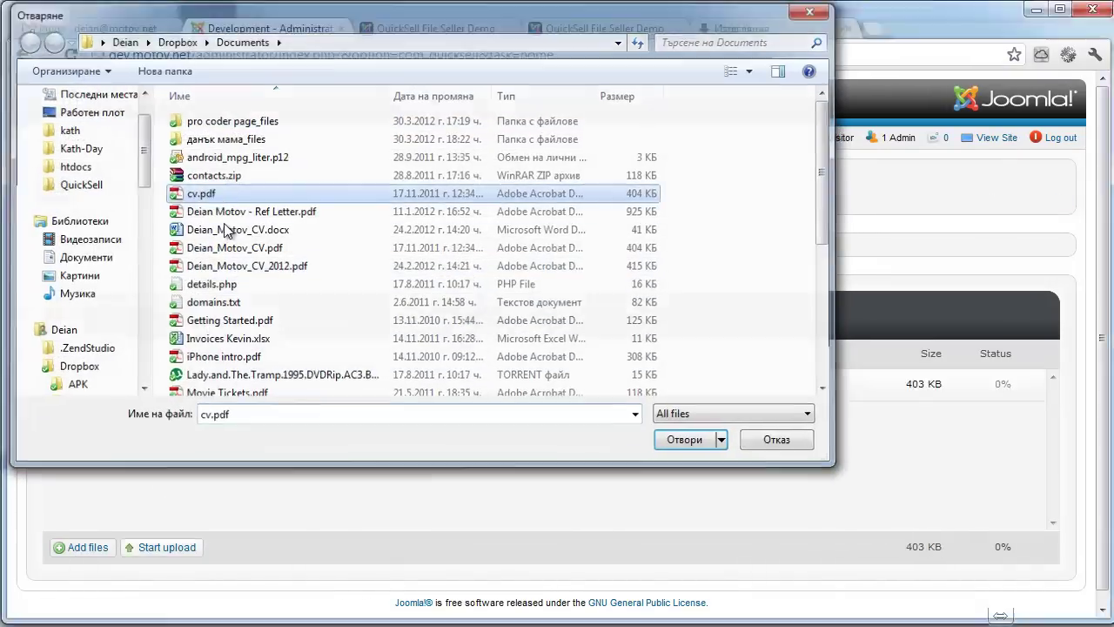
pyautogui.click(183, 548)
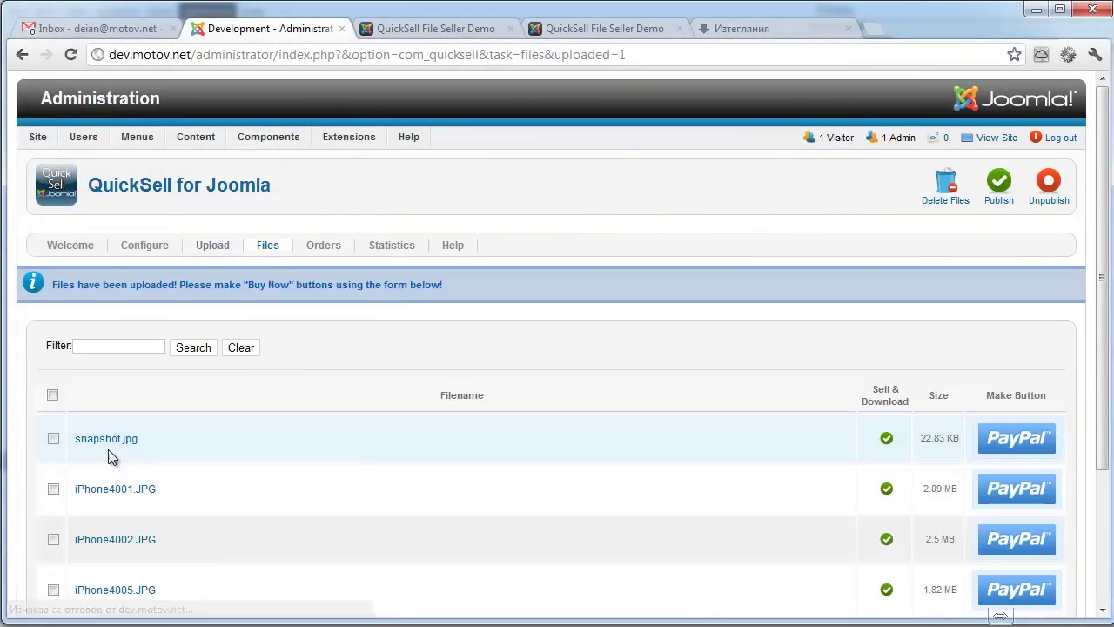
pyautogui.scroll(-2, 267, 451)
pyautogui.scroll(2, 218, 477)
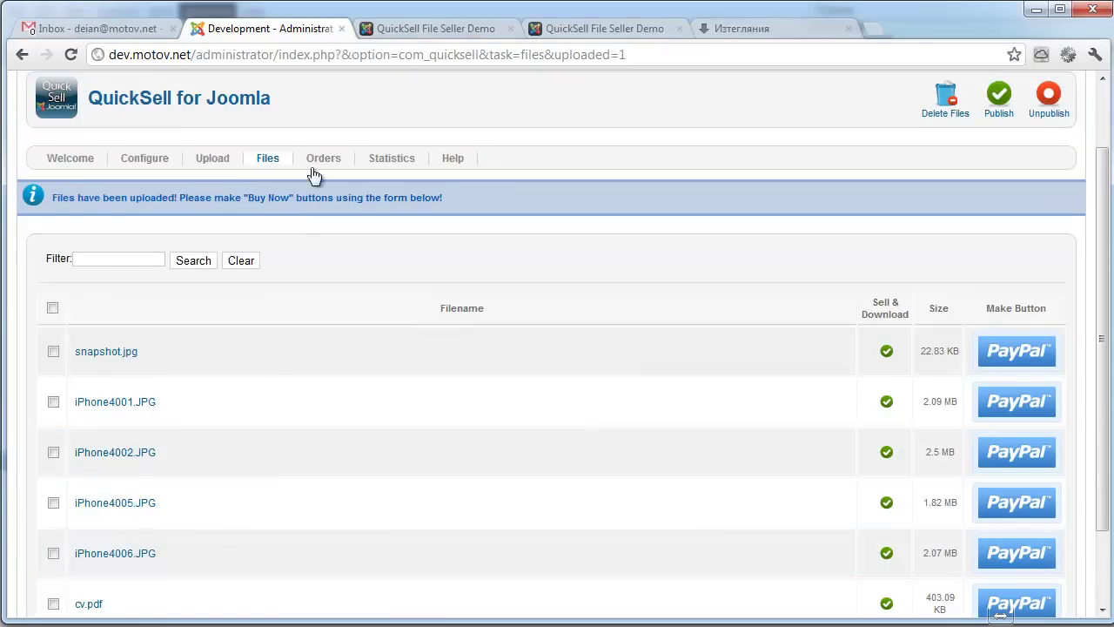
pyautogui.scroll(-2, 309, 348)
pyautogui.scroll(-1, 304, 418)
# - Generate a cv.pdf sell button titled 'CV (encrypted pdf)', price 10, Checkout using PayPal style
pyautogui.click(996, 515)
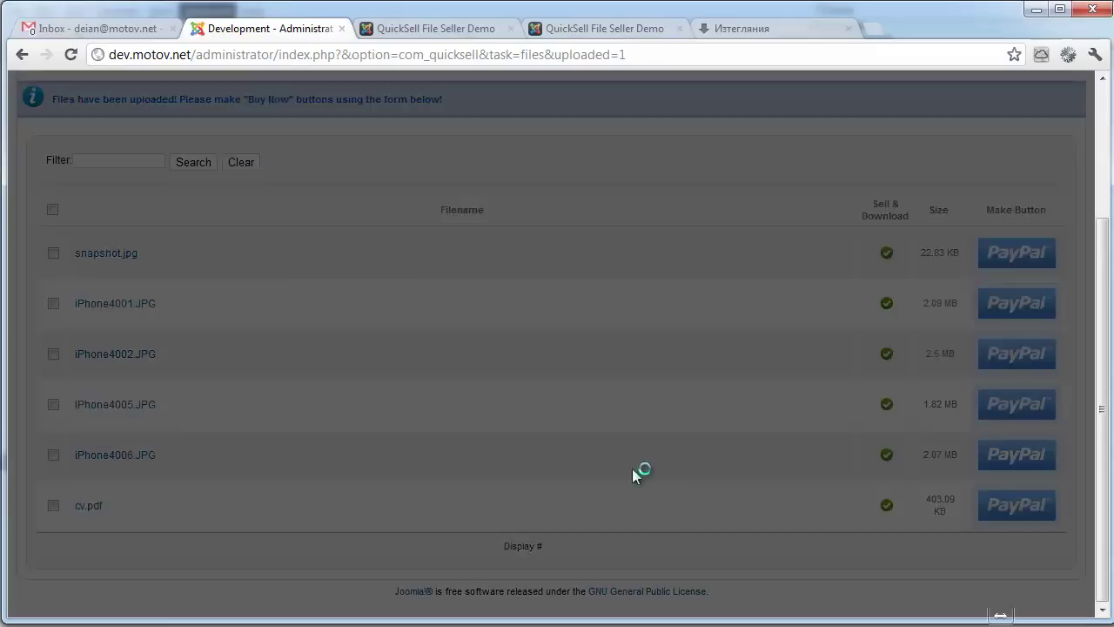
pyautogui.click(496, 165)
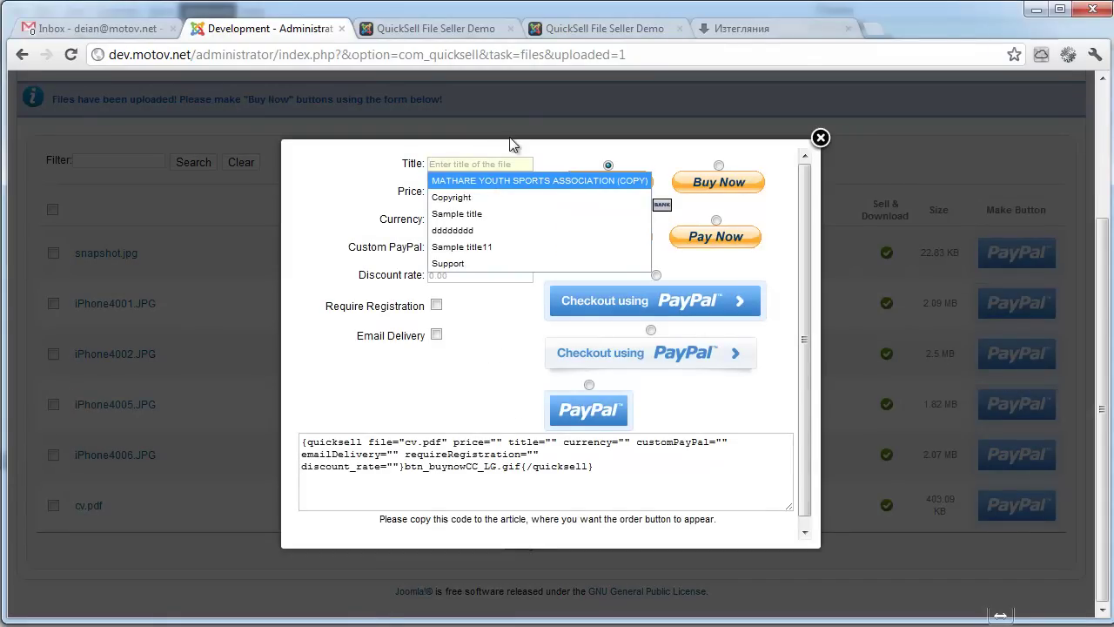
pyautogui.write('CV (encr')
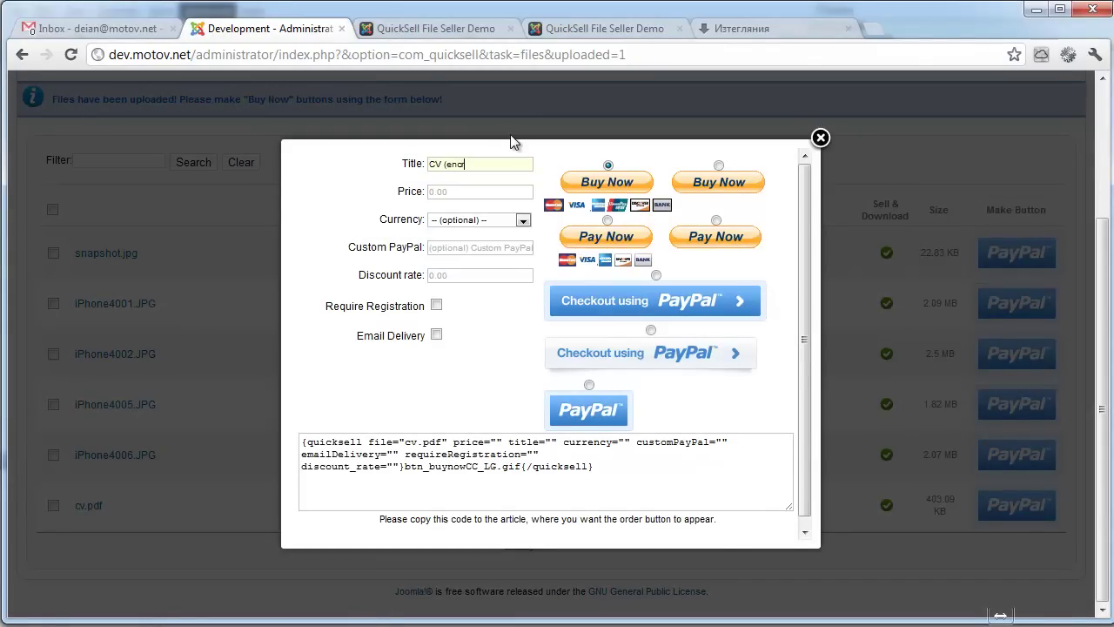
pyautogui.write('ypted pdf')
pyautogui.hotkey('ctrl', 'a')
pyautogui.press('Tab')
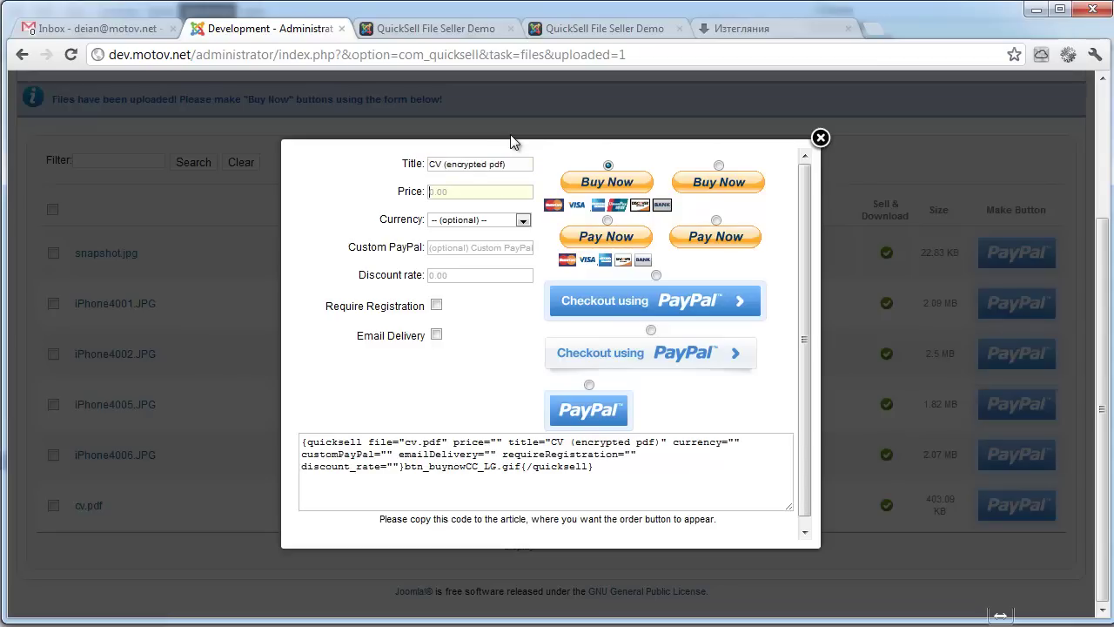
pyautogui.write('10')
pyautogui.press('Tab')
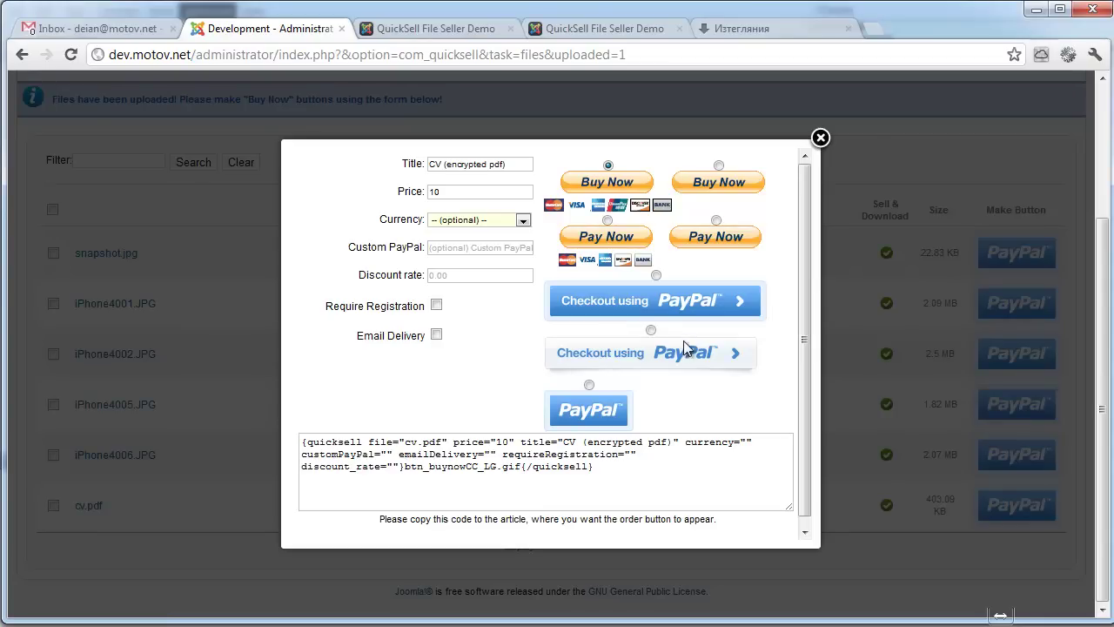
pyautogui.click(657, 275)
# - Copy the generated button code and close the button generator
pyautogui.click(584, 483)
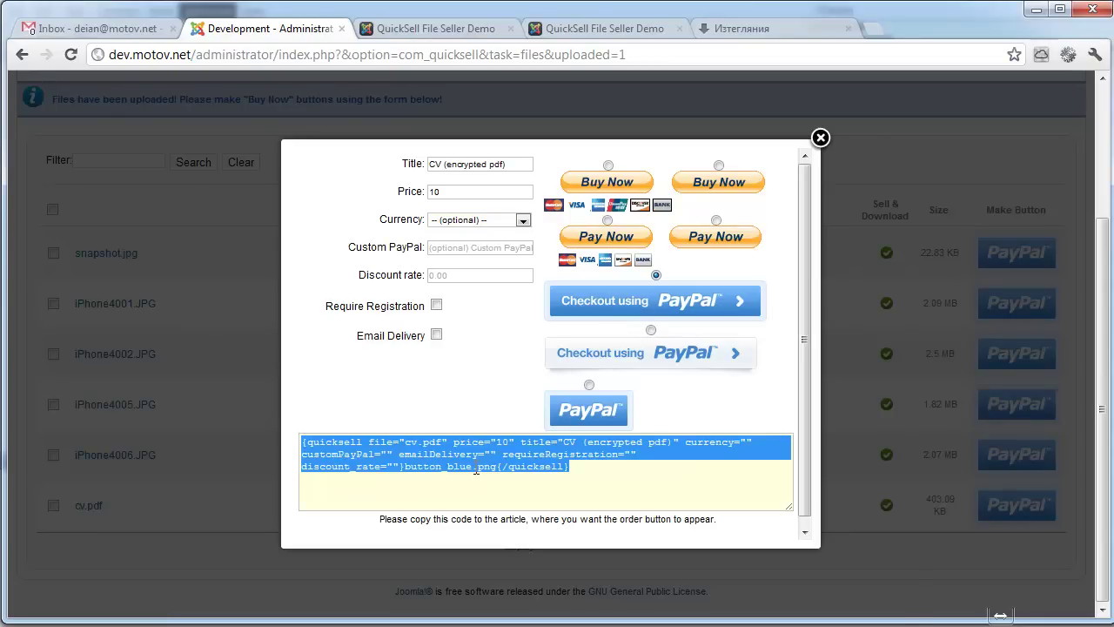
pyautogui.rightClick(467, 474)
pyautogui.click(496, 528)
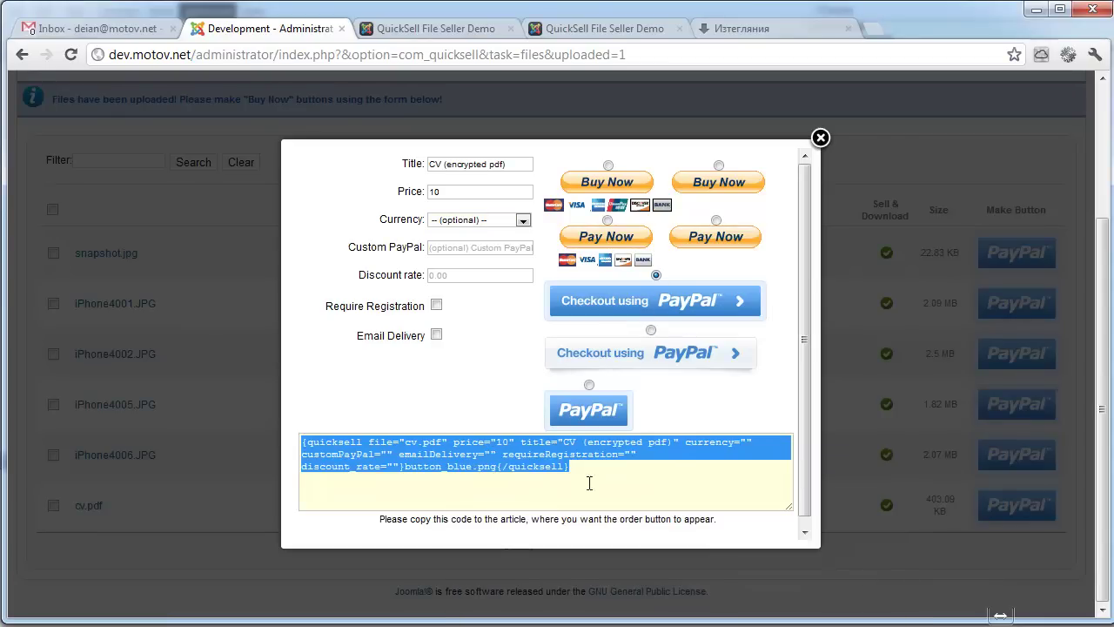
pyautogui.click(821, 138)
pyautogui.scroll(3, 564, 232)
# - In the QuickSell File Seller Demo article, replace CODE GOES HERE with the pasted cv.pdf code
pyautogui.moveTo(228, 185)
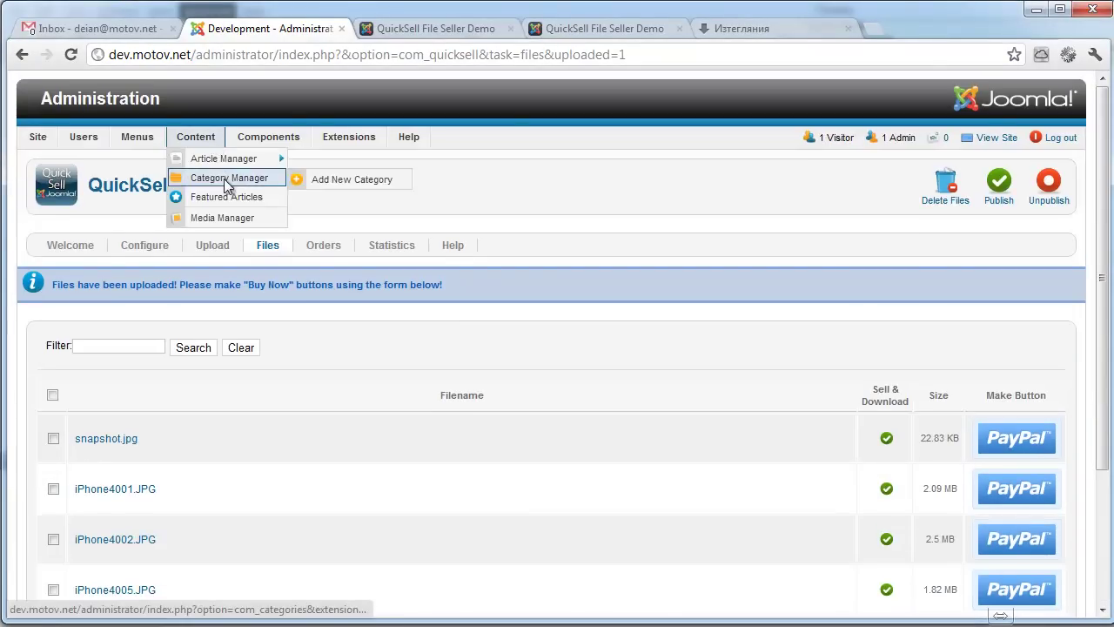
pyautogui.moveTo(195, 136)
pyautogui.click(216, 158)
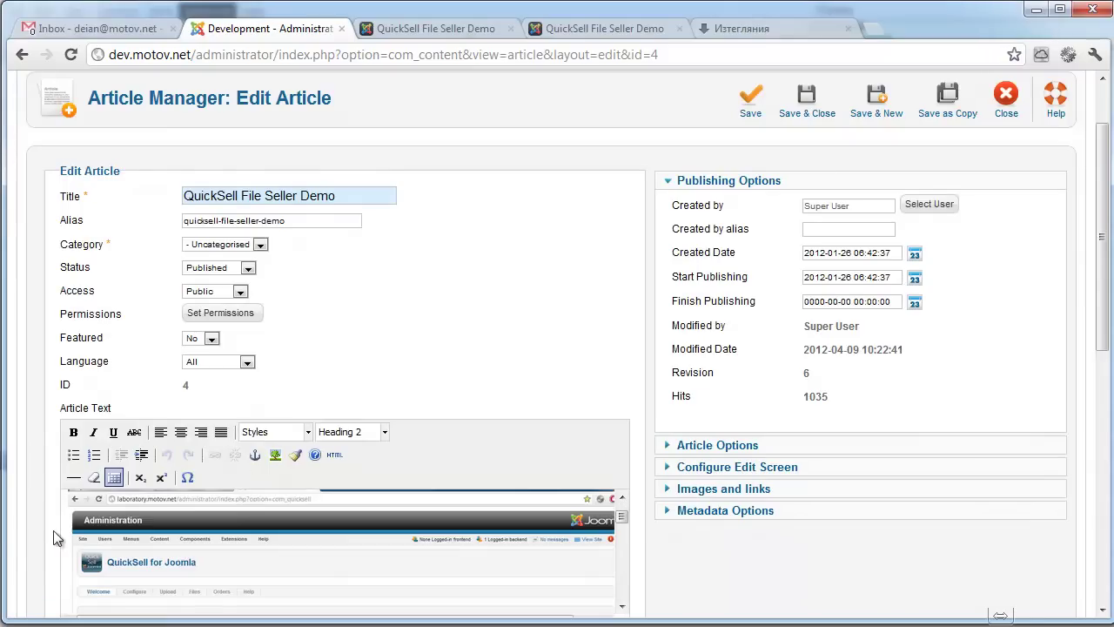
pyautogui.scroll(3, 146, 552)
pyautogui.moveTo(75, 524); pyautogui.dragTo(174, 527)
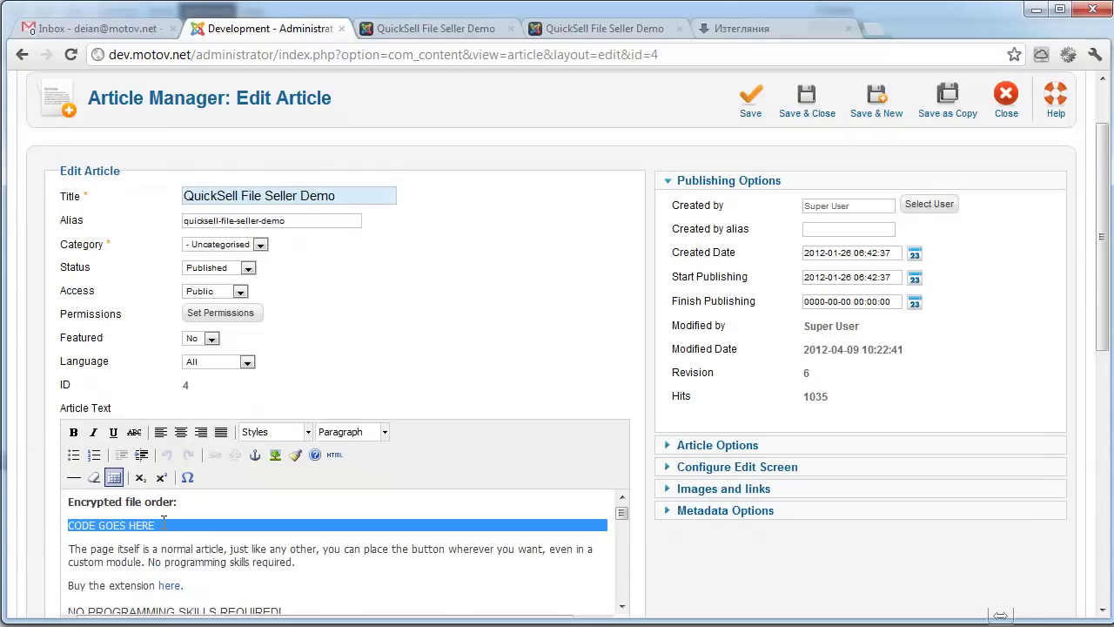
pyautogui.hotkey('ctrl', 'v')
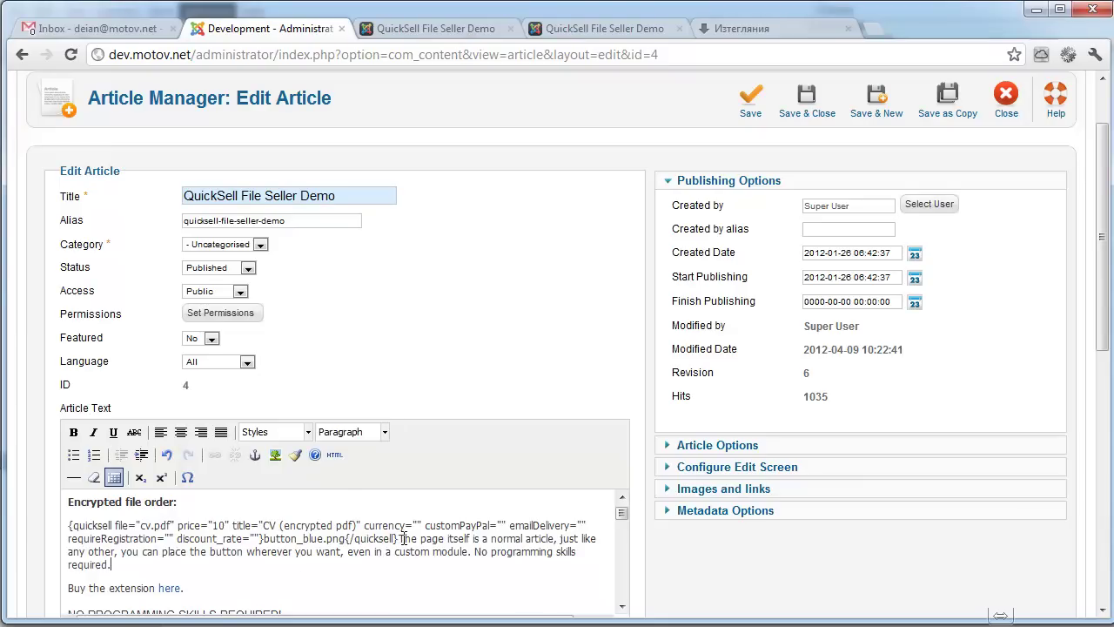
# - Move the sentence after the tag into its own paragraph and save and close the article
pyautogui.moveTo(402, 538); pyautogui.dragTo(613, 563)
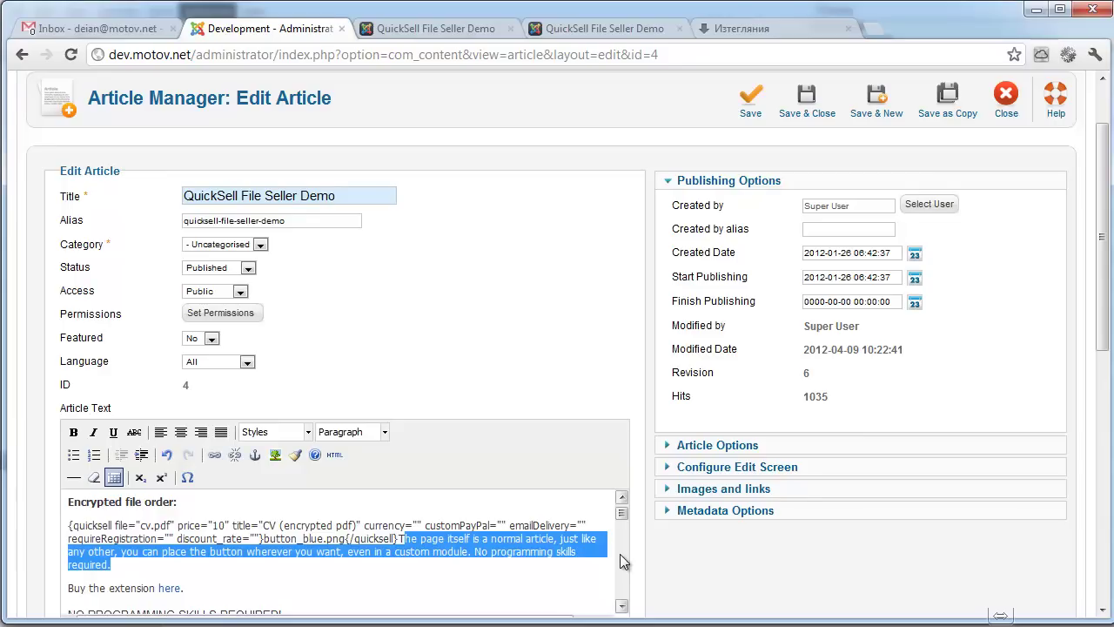
pyautogui.press('Left')
pyautogui.press('Return')
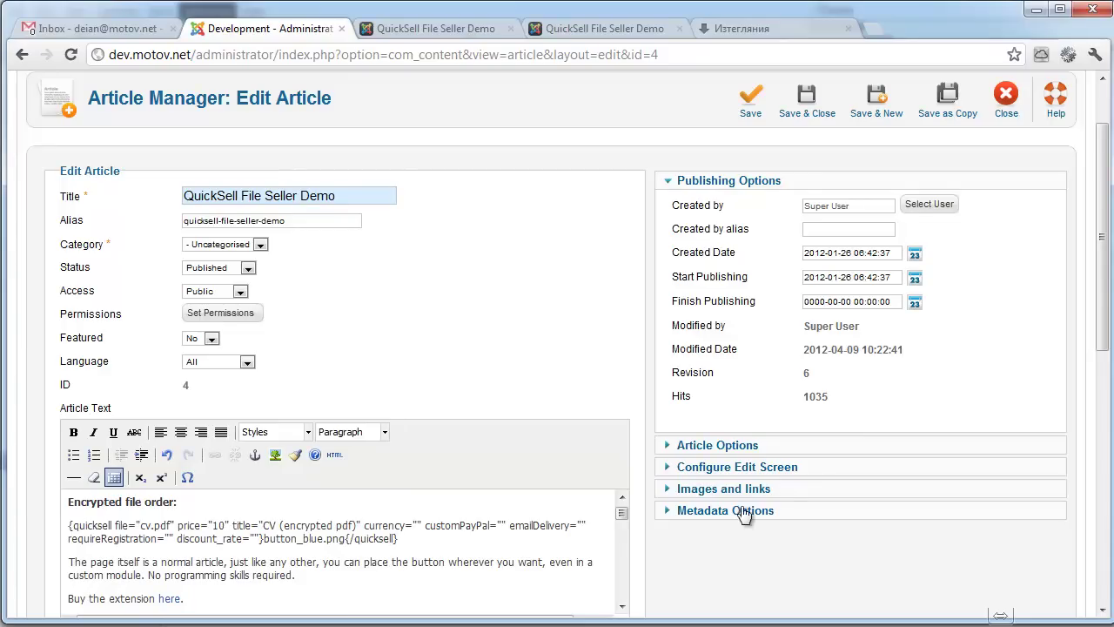
pyautogui.scroll(2, 818, 168)
pyautogui.click(815, 178)
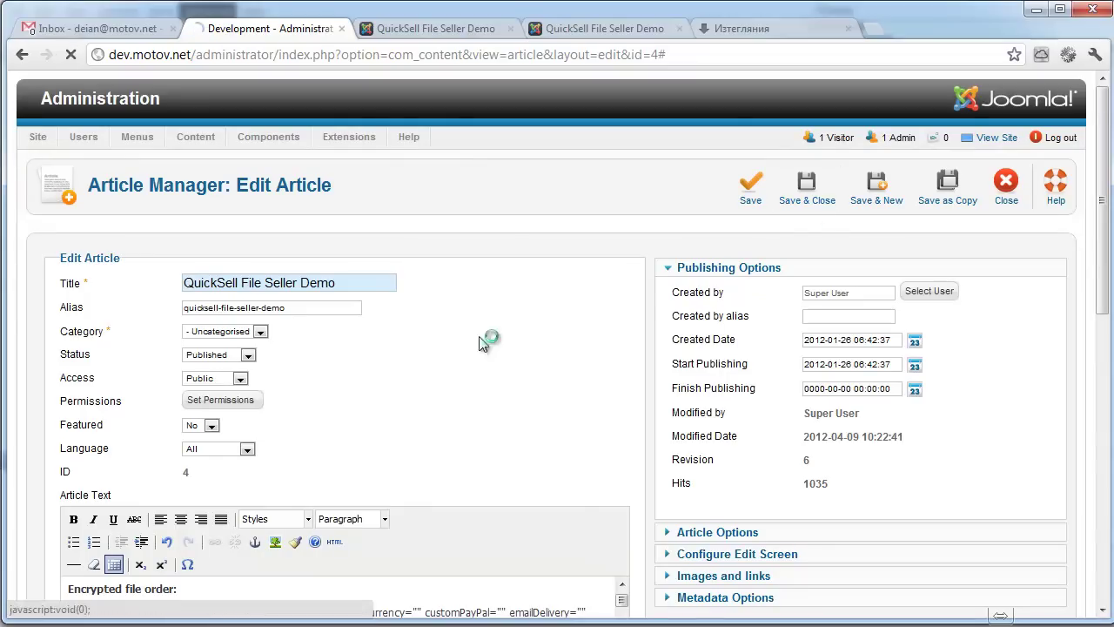
# - Reload the demo article, start the CV (encrypted pdf) PayPal checkout, and log in as the sandbox buyer
pyautogui.click(436, 28)
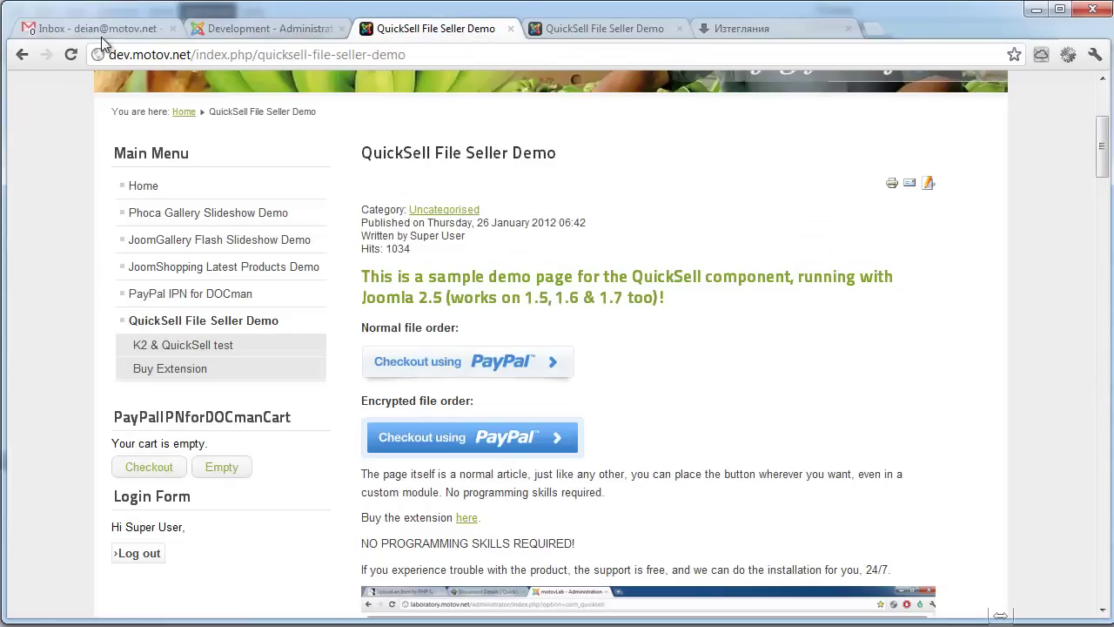
pyautogui.click(72, 54)
pyautogui.scroll(-2, 461, 444)
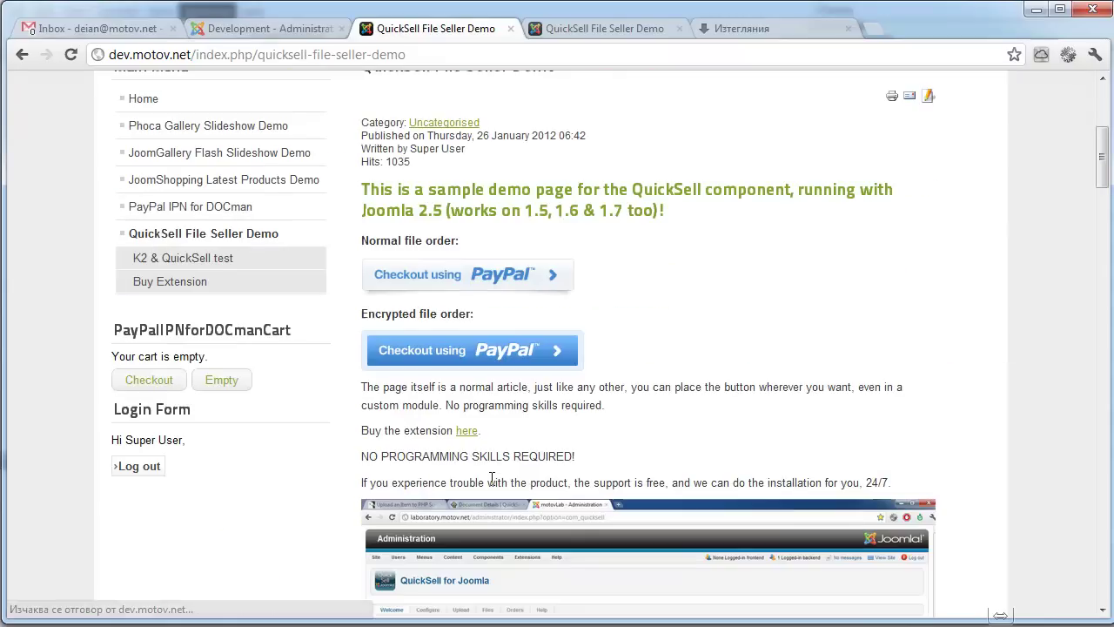
pyautogui.click(432, 358)
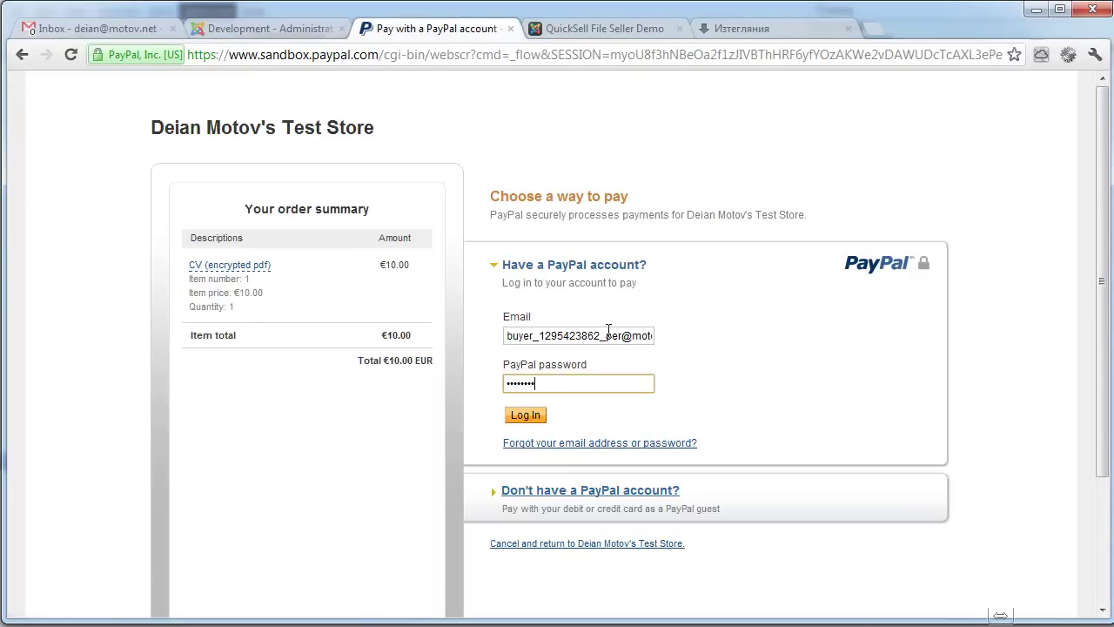
pyautogui.press('Return')
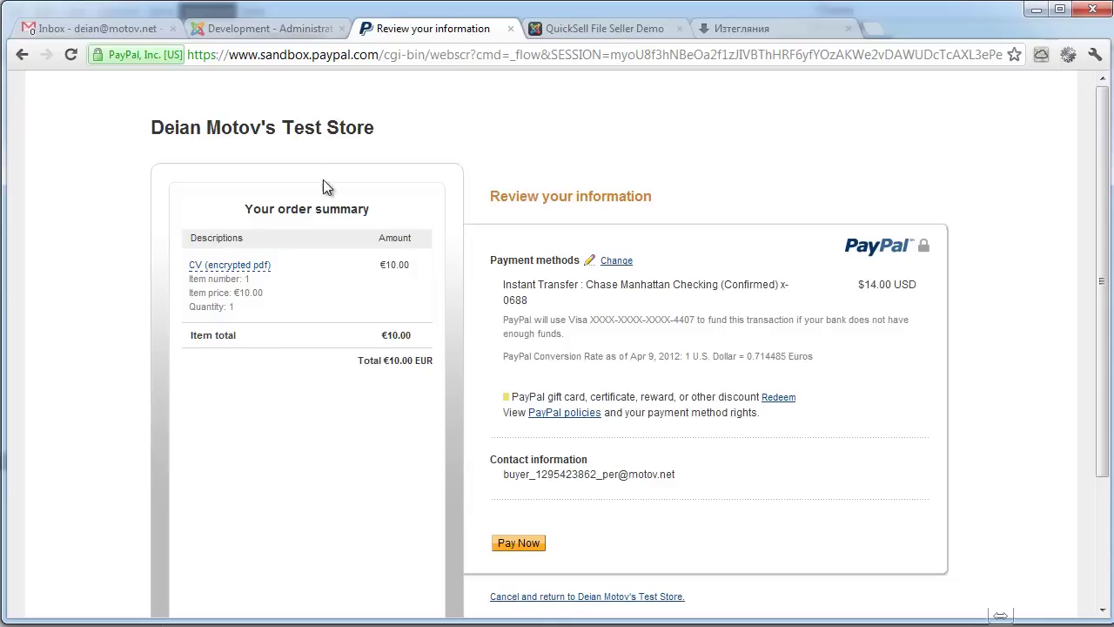
# - Pay the €10.00 EUR order and return to the QuickSell File Seller Demo download page
pyautogui.click(522, 545)
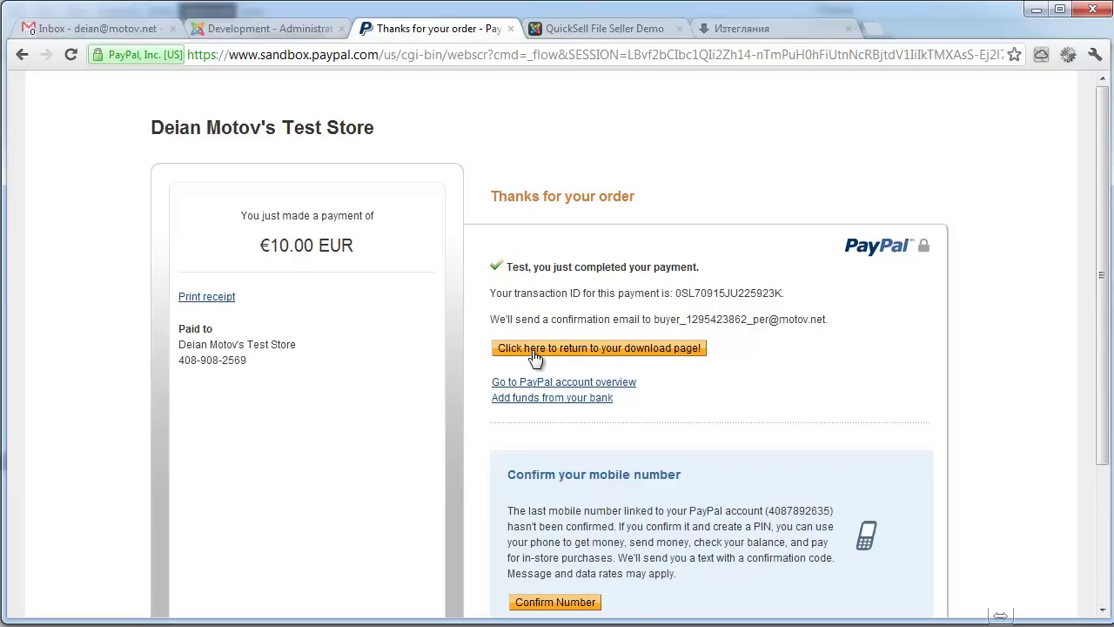
pyautogui.click(617, 349)
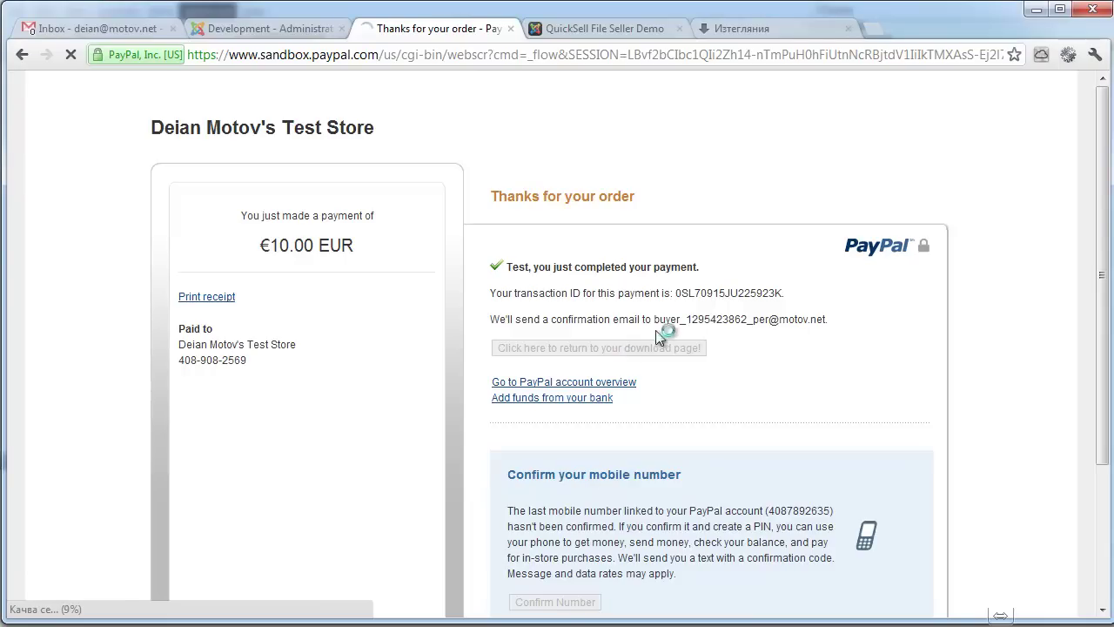
pyautogui.moveTo(655, 319); pyautogui.dragTo(826, 319)
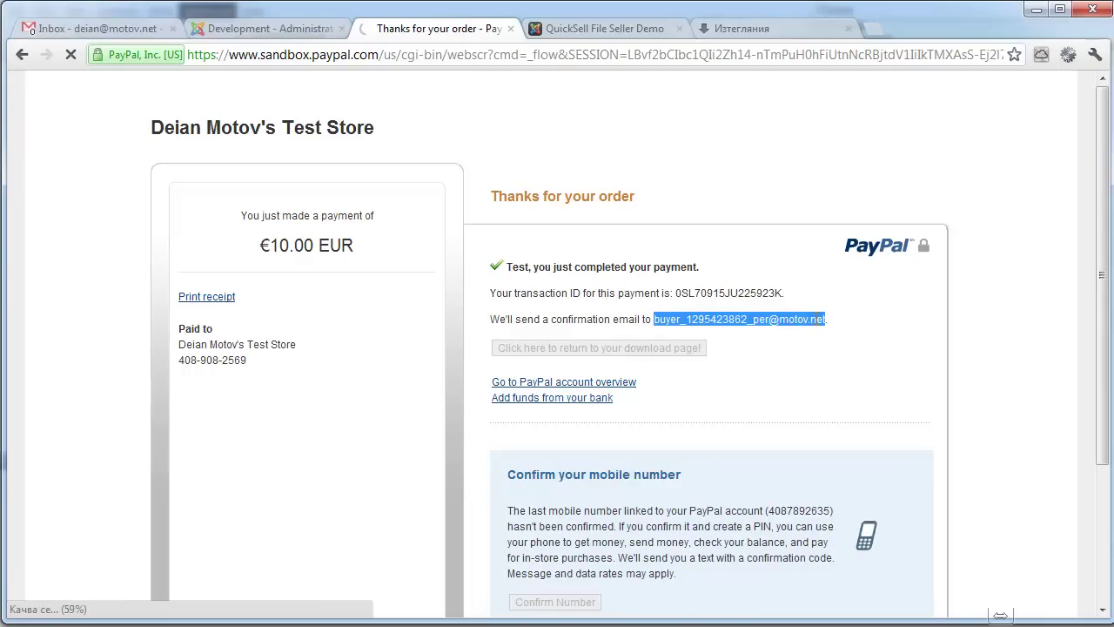
pyautogui.click(747, 319)
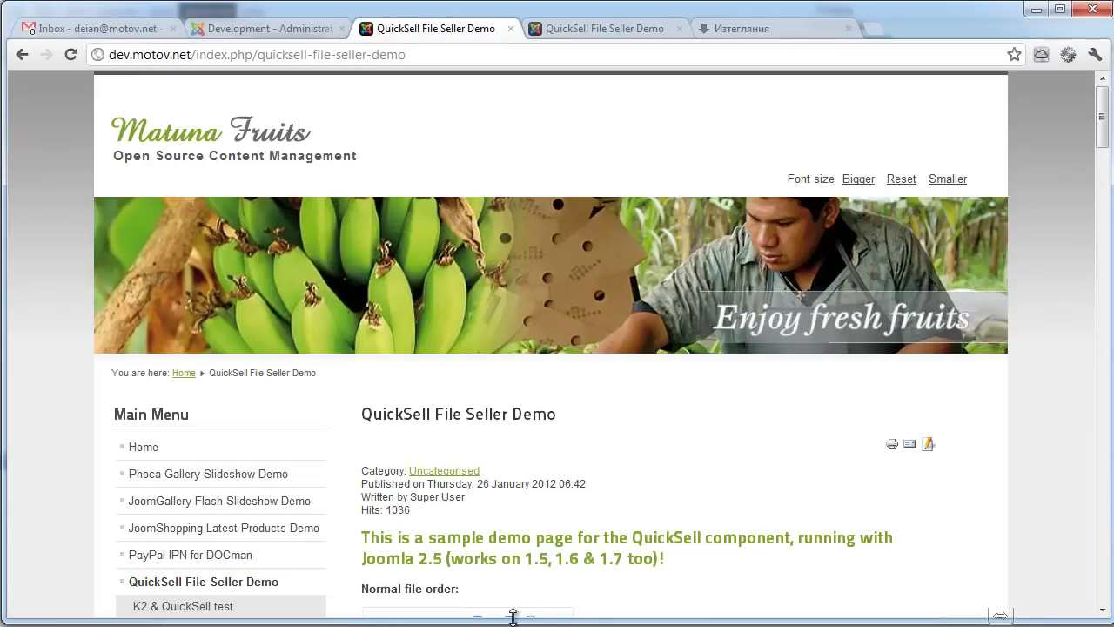
# - Download the purchased CV (encrypted pdf) as cv (1).pdf and open it
pyautogui.scroll(-3, 513, 601)
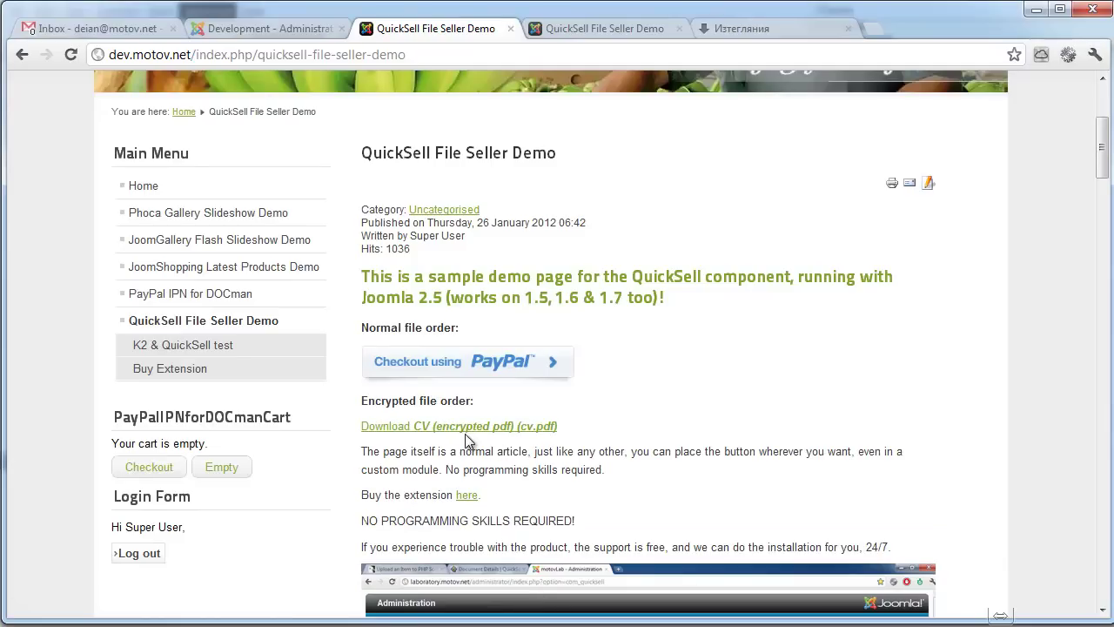
pyautogui.click(383, 432)
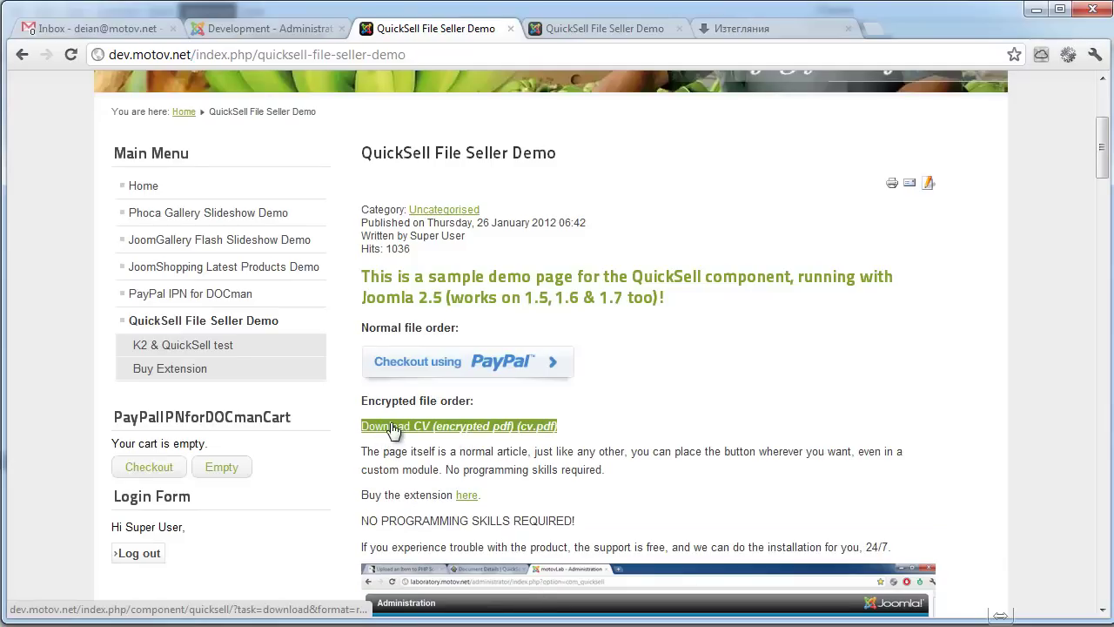
pyautogui.click(484, 428)
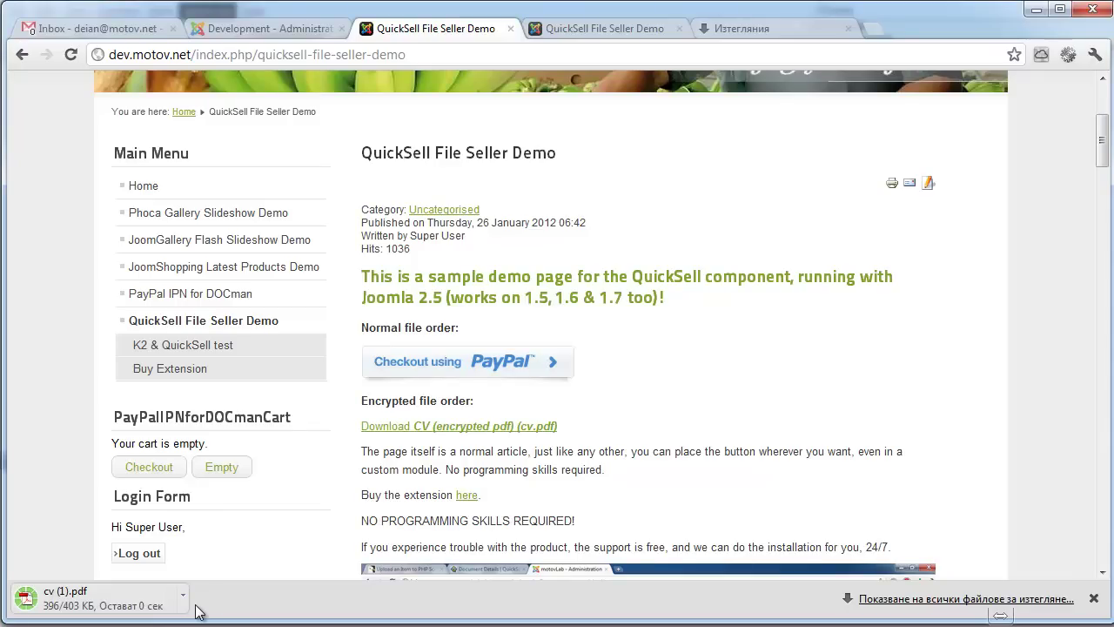
pyautogui.click(140, 602)
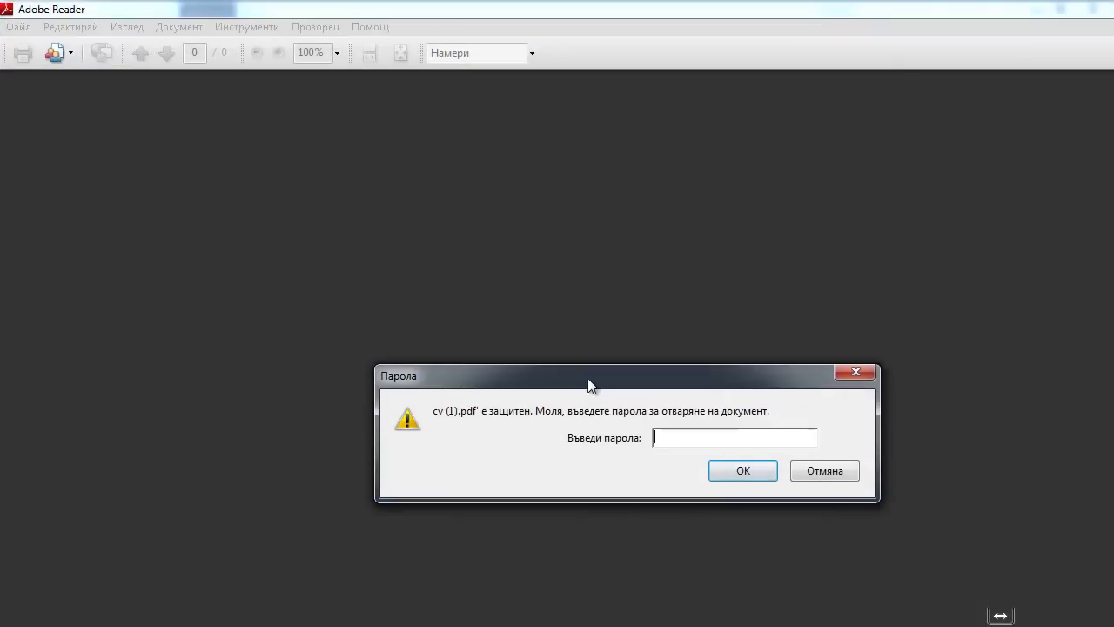
# - Enter the document password to unlock cv (1).pdf
pyautogui.moveTo(588, 385); pyautogui.dragTo(380, 349)
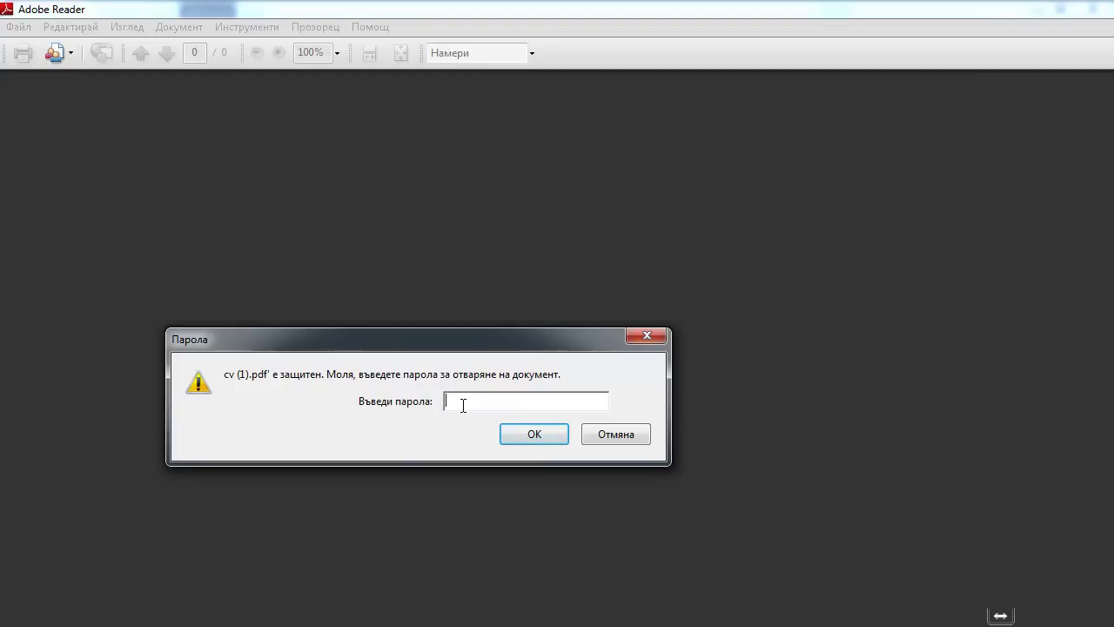
pyautogui.hotkey('ctrl', 'v')
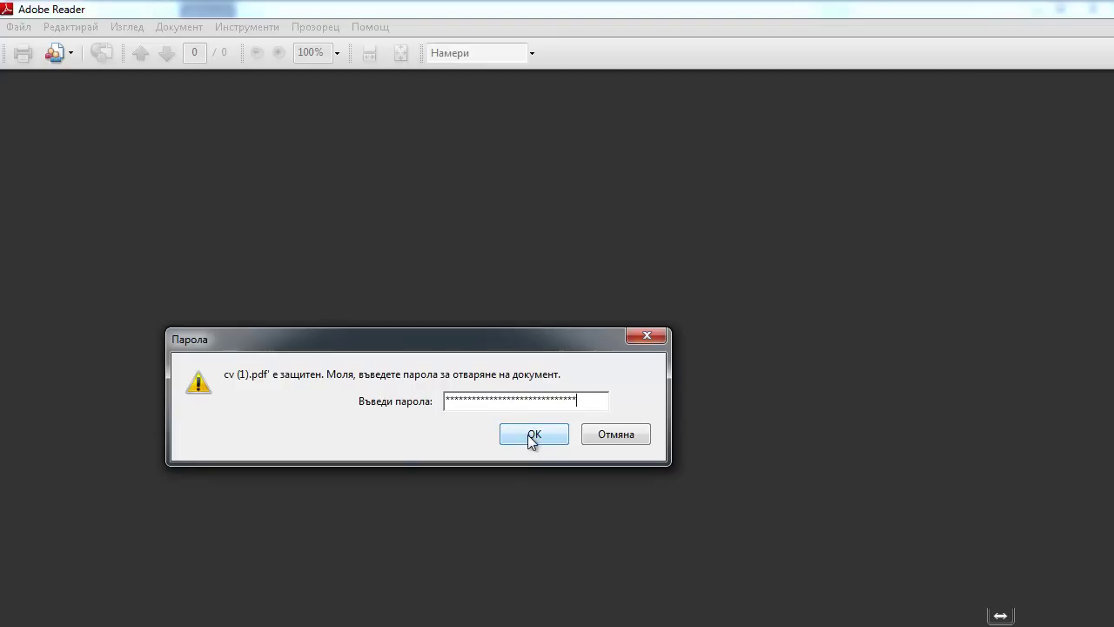
pyautogui.click(530, 437)
# - Restore the Reader window, dismiss the improvement prompt, and fit page 1 in the window
pyautogui.doubleClick(746, 7)
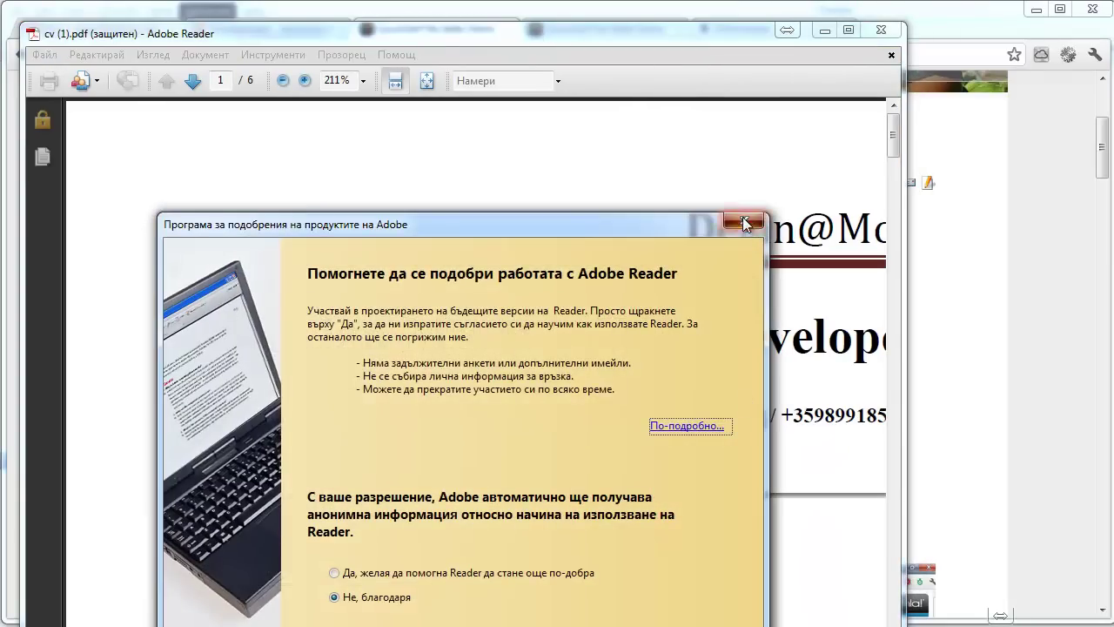
pyautogui.click(759, 214)
pyautogui.moveTo(912, 626); pyautogui.dragTo(849, 598)
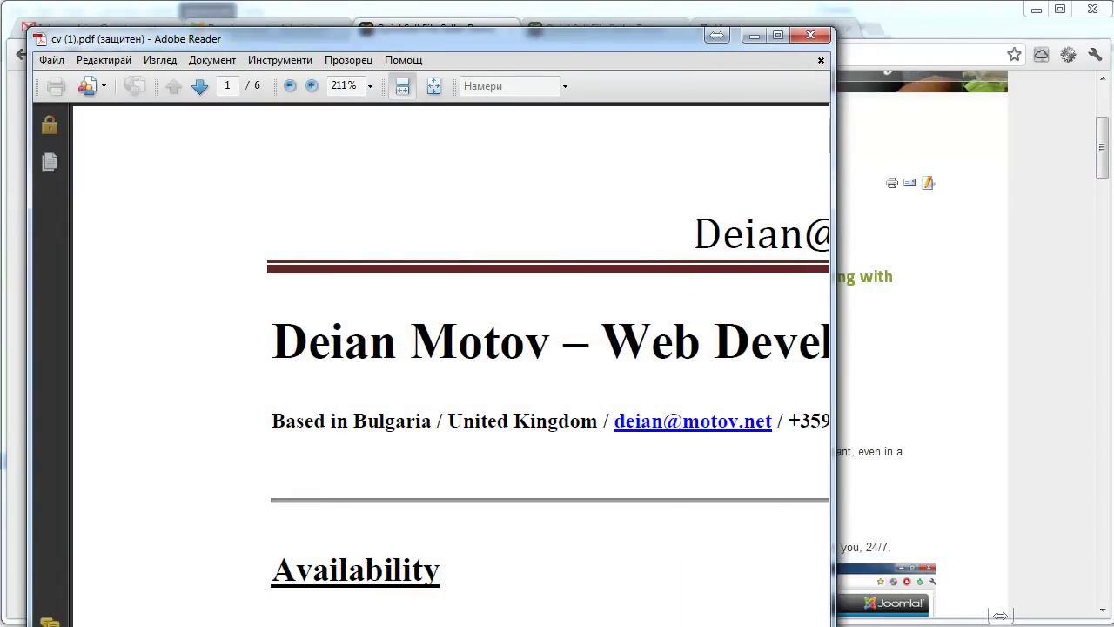
pyautogui.scroll(-2, 680, 228)
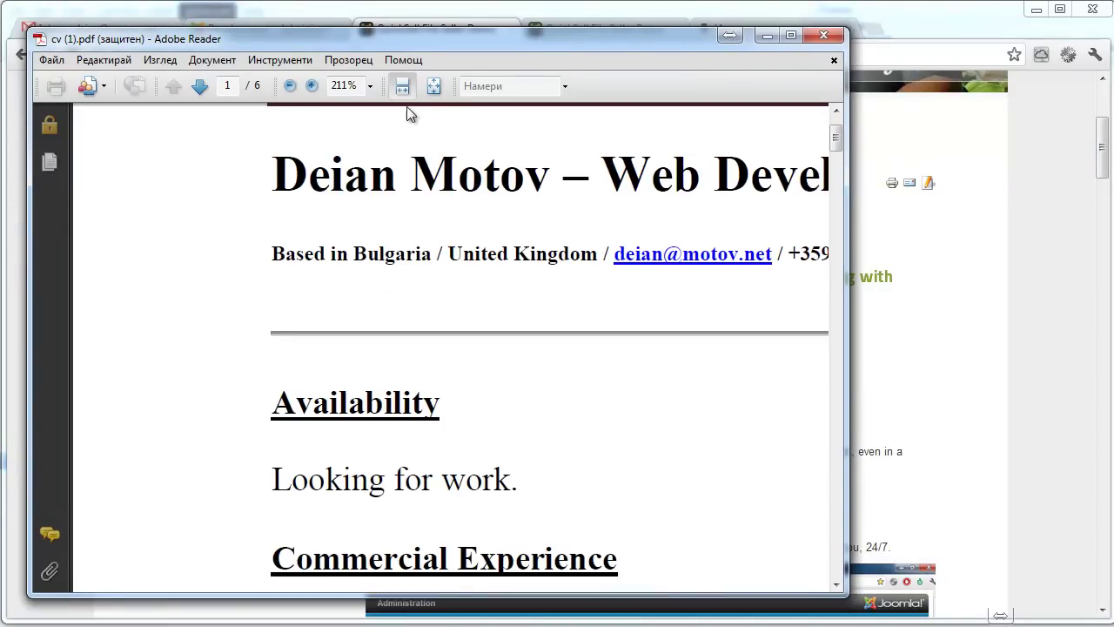
pyautogui.click(434, 85)
pyautogui.scroll(-10, 473, 181)
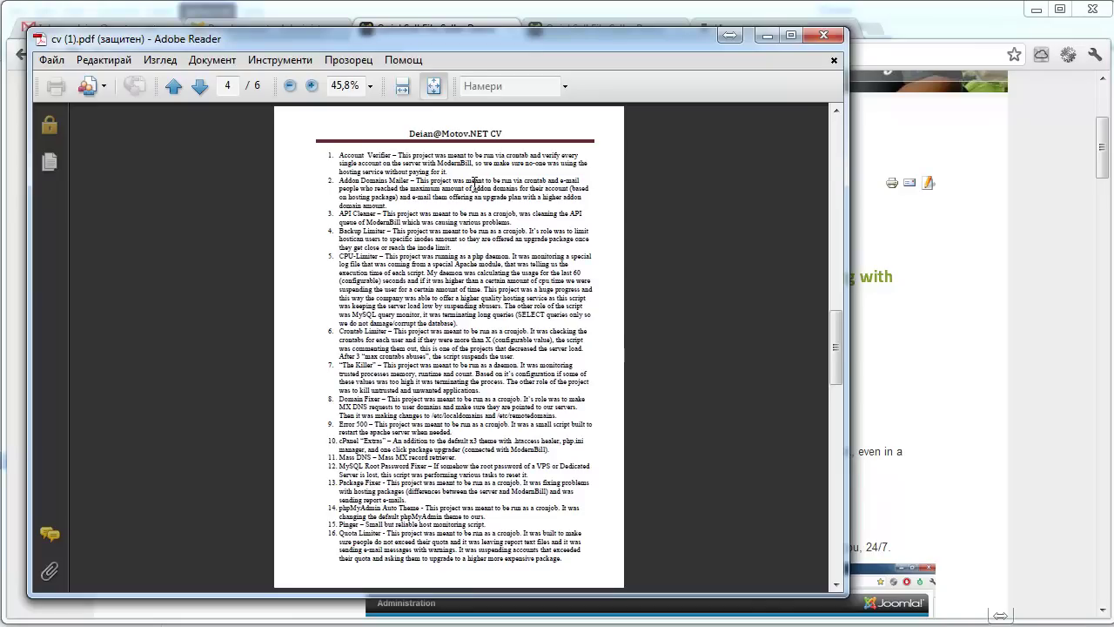
pyautogui.scroll(10, 475, 181)
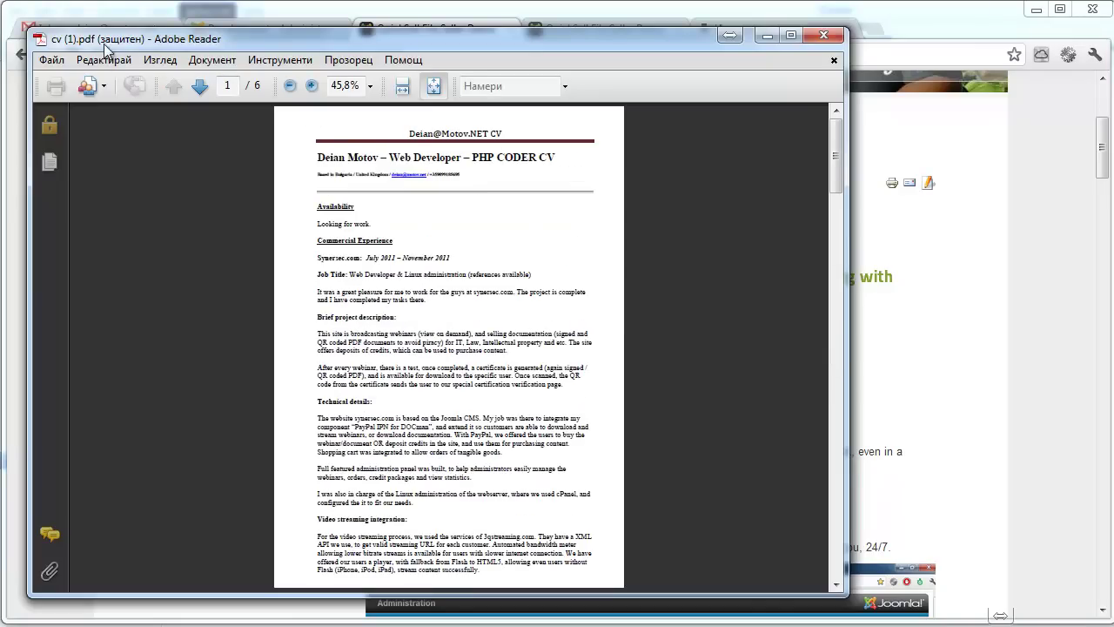